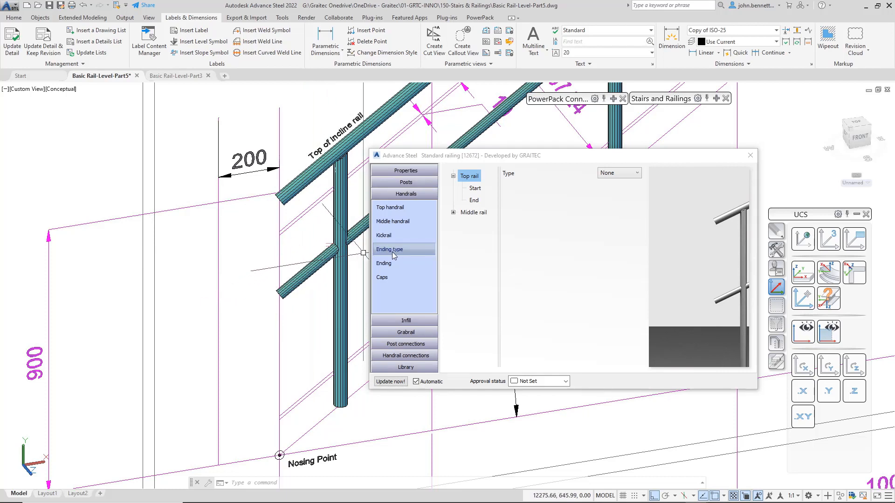
Set the top rail's ending type to loop and open its ending settings.
{"action": "left_click", "coordinate": [389, 256]}
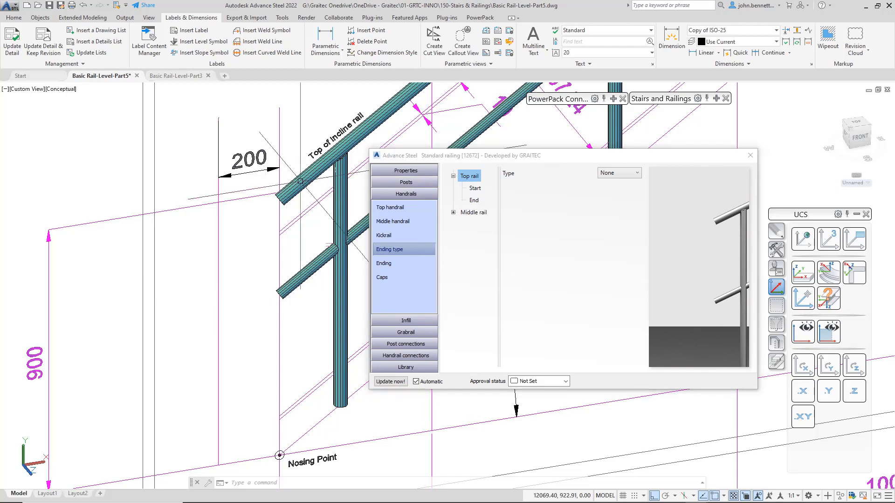
{"action": "left_click", "coordinate": [349, 184]}
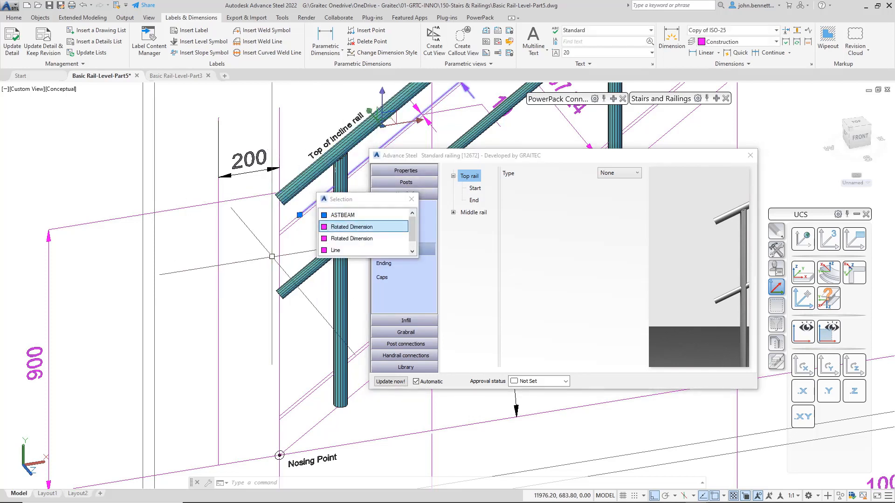
{"action": "key", "text": "Escape"}
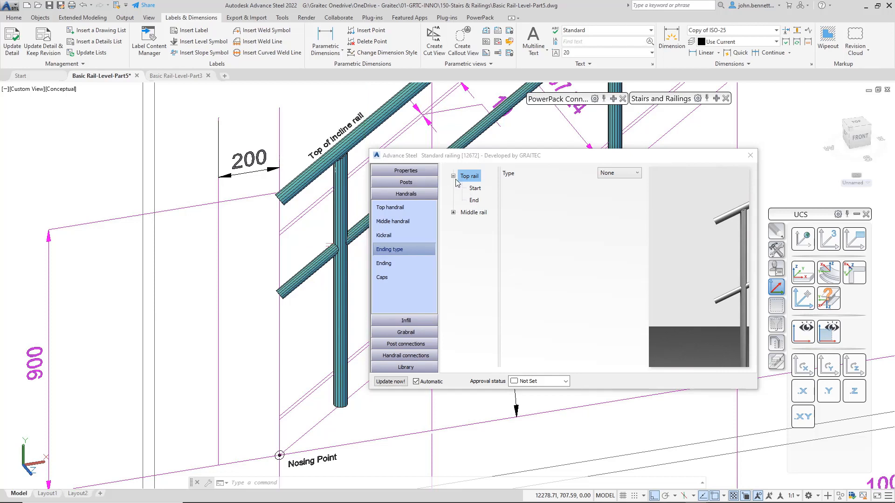
{"action": "left_click", "coordinate": [609, 174]}
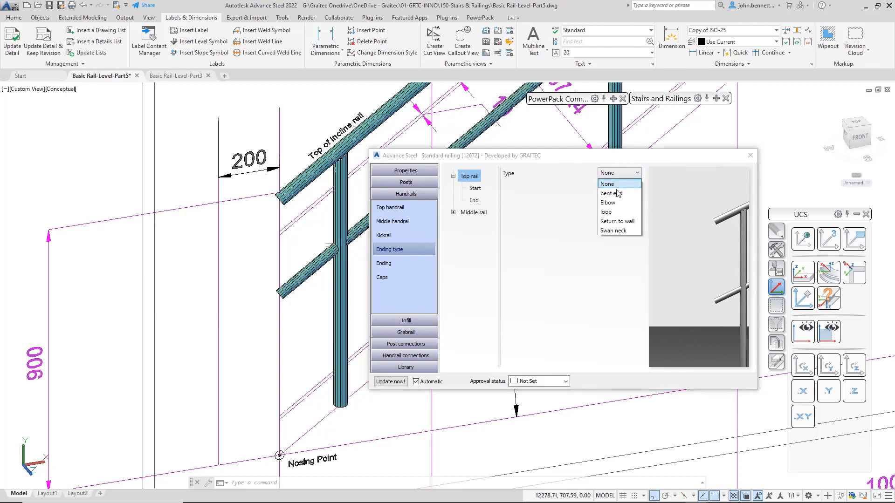
{"action": "left_click", "coordinate": [611, 212]}
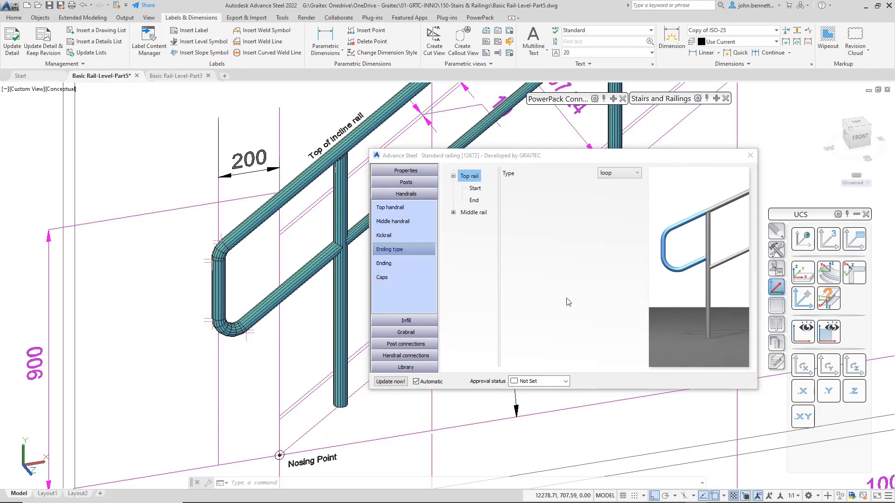
{"action": "left_click", "coordinate": [383, 265]}
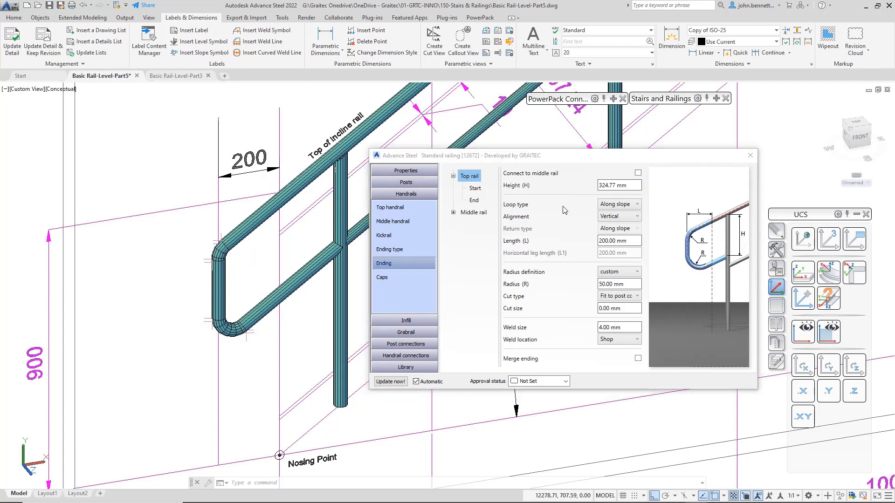
Try a height of 250 mm for the top rail's loop ending.
{"action": "left_click", "coordinate": [637, 185]}
{"action": "left_click", "coordinate": [638, 185]}
{"action": "left_click_drag", "start_coordinate": [634, 186], "coordinate": [573, 186]}
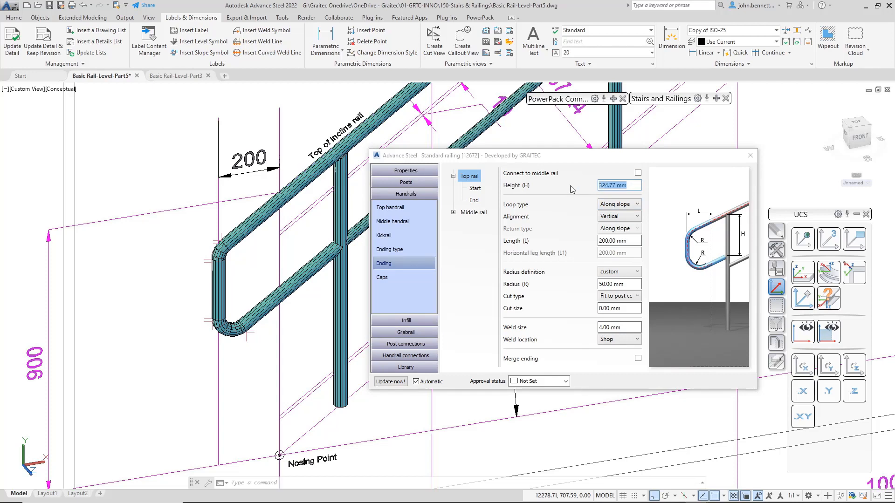
{"action": "type", "text": "250"}
{"action": "key", "text": "Return"}
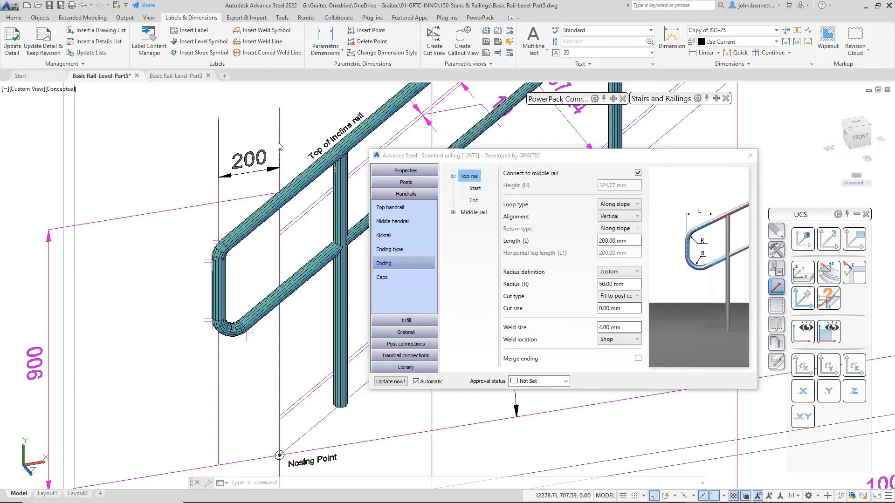
Highlight the 200 dimension and its two vertical construction lines beside the loop ending.
{"action": "left_click", "coordinate": [273, 192]}
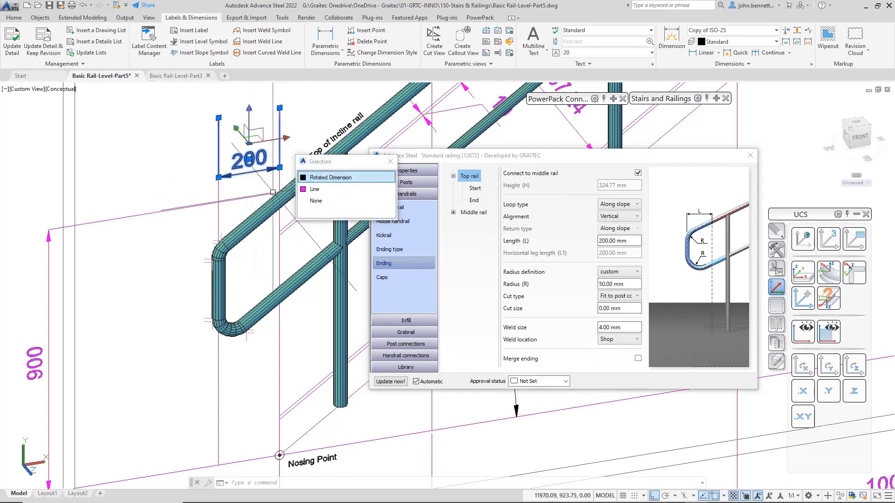
{"action": "left_click", "coordinate": [314, 189]}
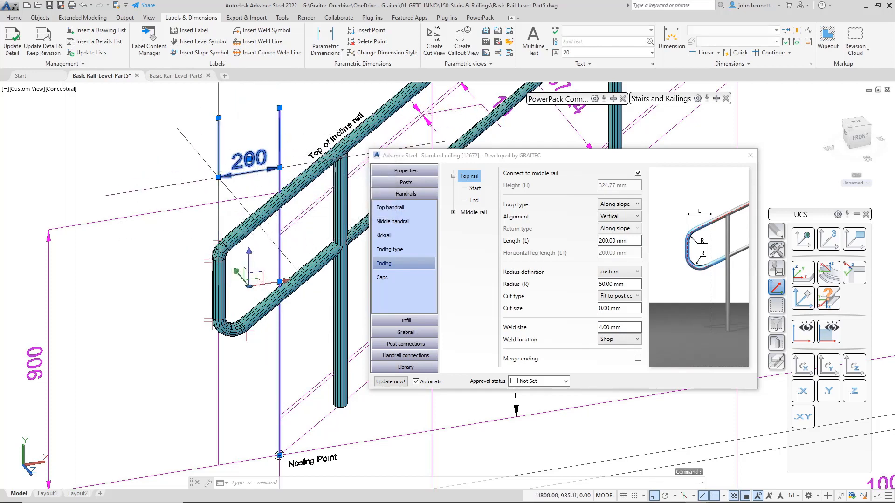
{"action": "left_click", "coordinate": [216, 360]}
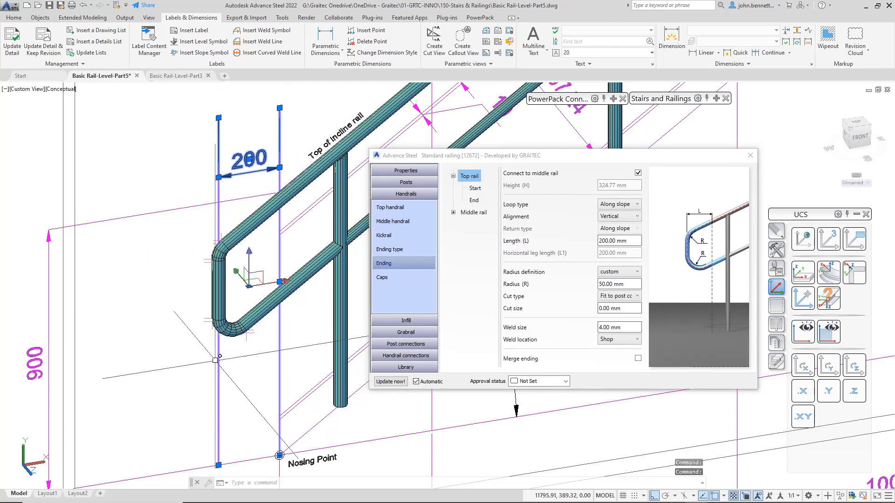
Set the loop ending's length (L) to 0 mm and back to 200 mm.
{"action": "left_click", "coordinate": [615, 240]}
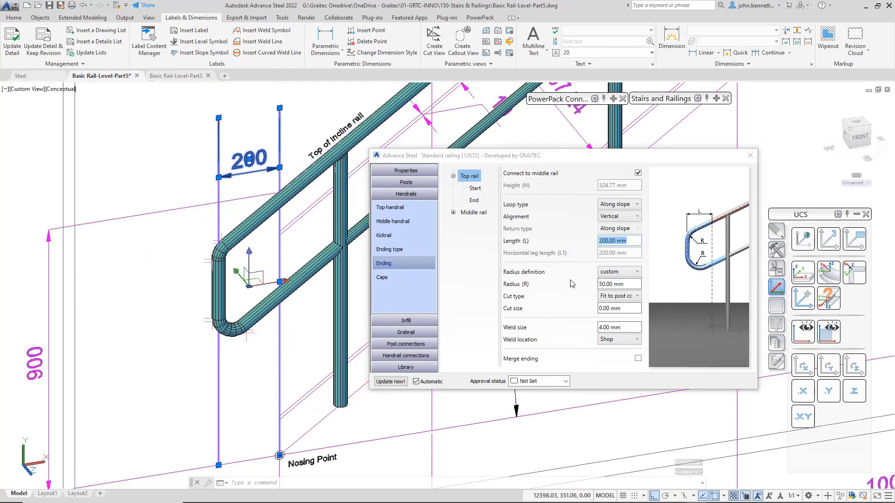
{"action": "type", "text": "0"}
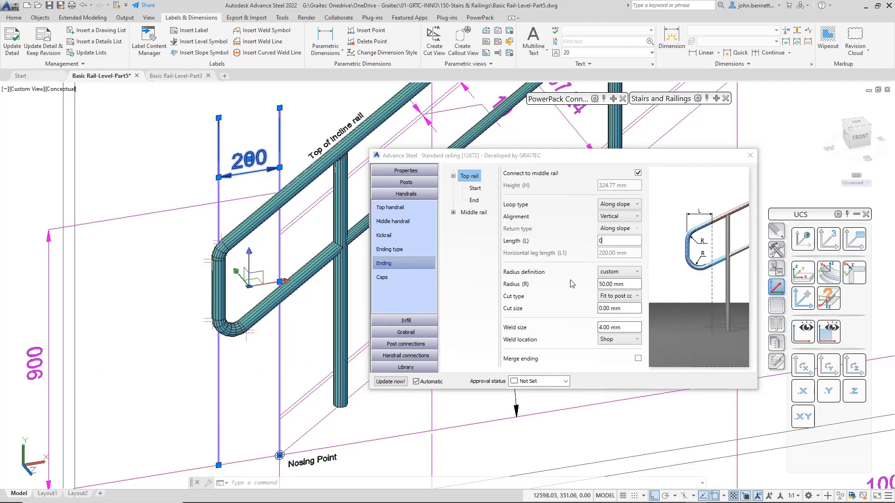
{"action": "key", "text": "Return"}
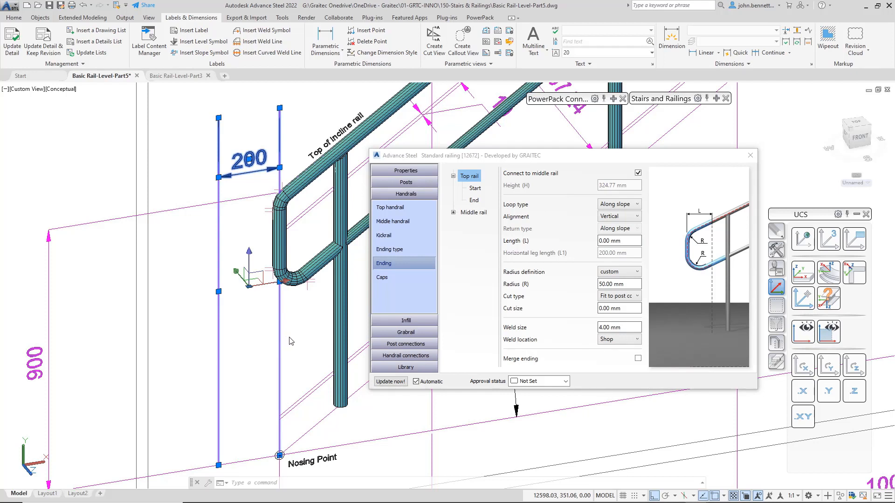
{"action": "left_click", "coordinate": [629, 240]}
{"action": "type", "text": "200"}
{"action": "key", "text": "Return"}
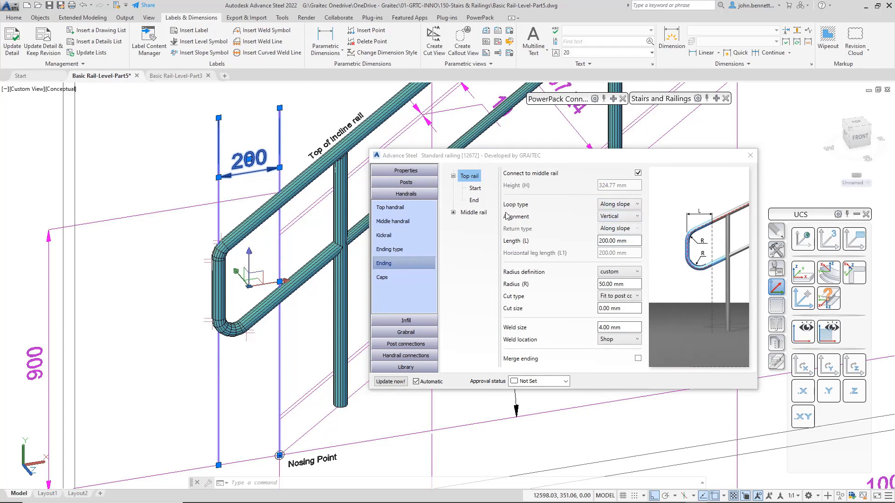
Set the loop type to Horizontal with a horizontal leg length (L1) of 100 mm.
{"action": "left_click", "coordinate": [637, 205]}
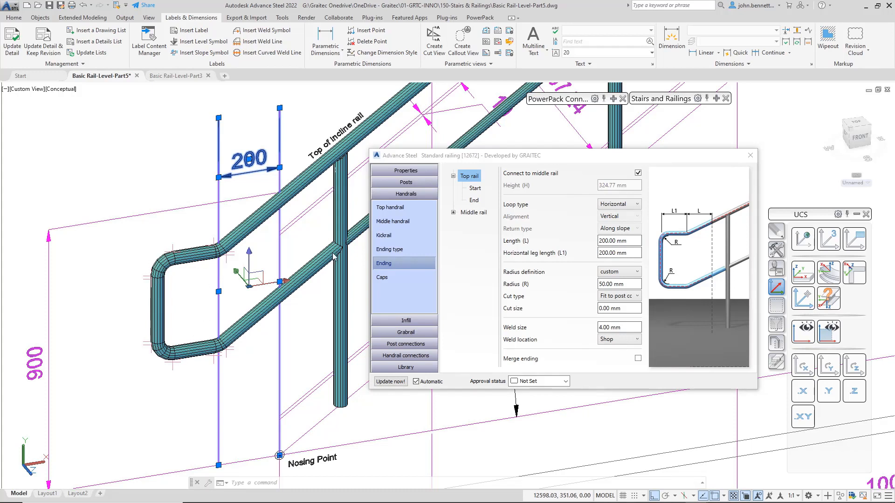
{"action": "left_click", "coordinate": [629, 251]}
{"action": "left_click_drag", "start_coordinate": [632, 252], "coordinate": [589, 257]}
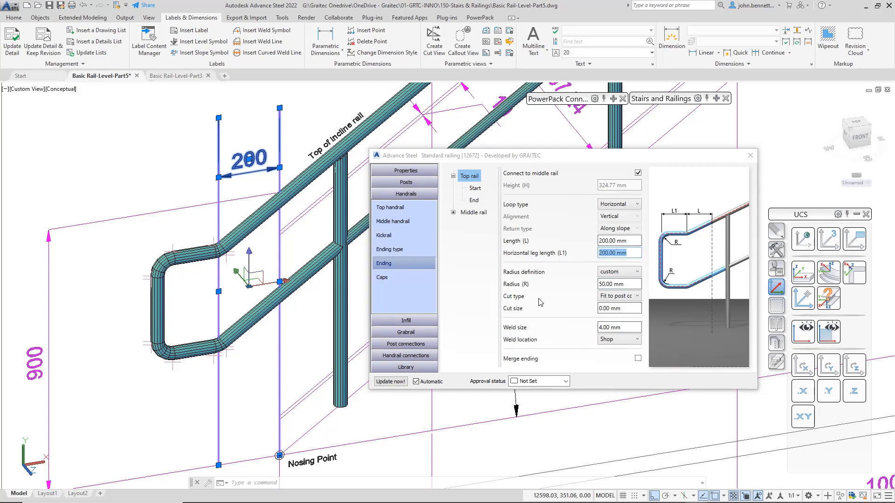
{"action": "type", "text": "100"}
{"action": "key", "text": "Return"}
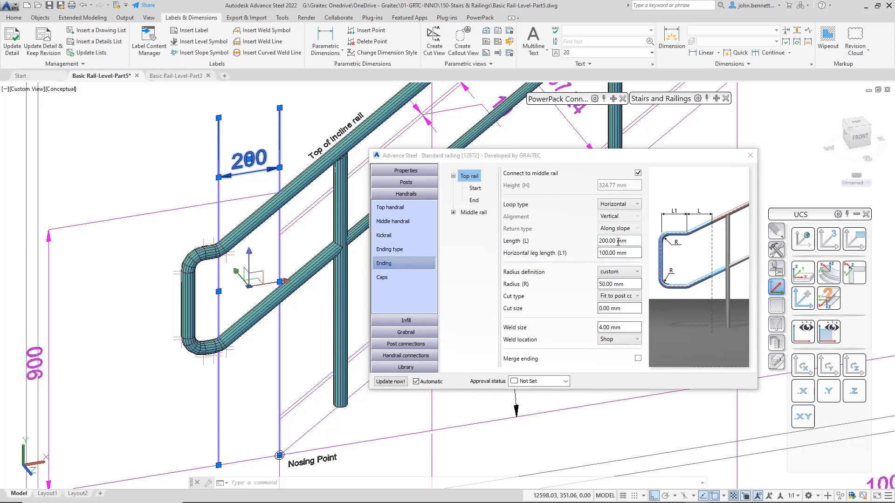
Set the loop ending's length (L) to 0 mm and its horizontal leg length (L1) to 350 mm.
{"action": "left_click_drag", "start_coordinate": [629, 241], "coordinate": [568, 241]}
{"action": "type", "text": "0"}
{"action": "key", "text": "Return"}
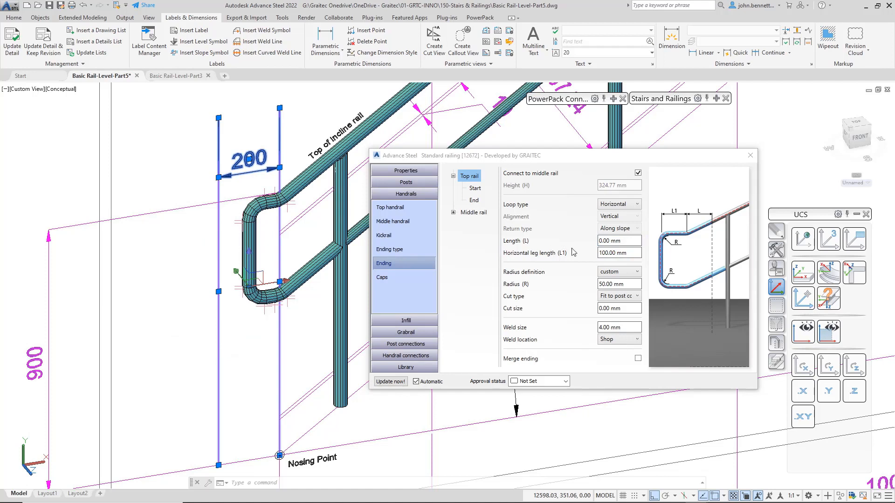
{"action": "left_click_drag", "start_coordinate": [635, 253], "coordinate": [580, 253]}
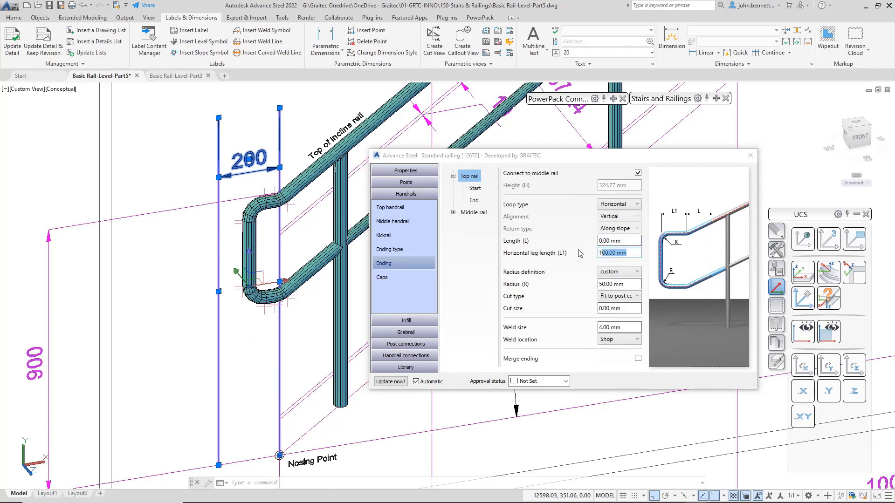
{"action": "type", "text": "350"}
{"action": "key", "text": "Return"}
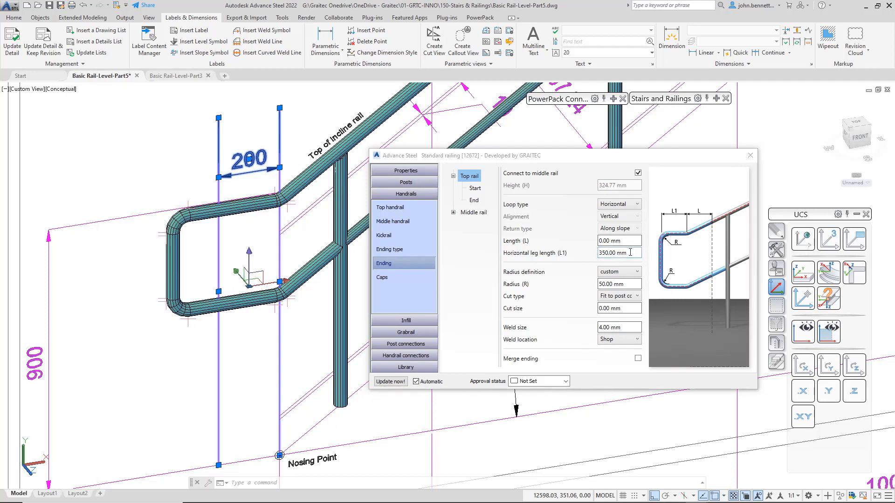
Set both the horizontal leg length (L1) and the length (L) of the loop ending to 200 mm.
{"action": "left_click_drag", "start_coordinate": [630, 253], "coordinate": [580, 253]}
{"action": "type", "text": "200"}
{"action": "left_click", "coordinate": [624, 241]}
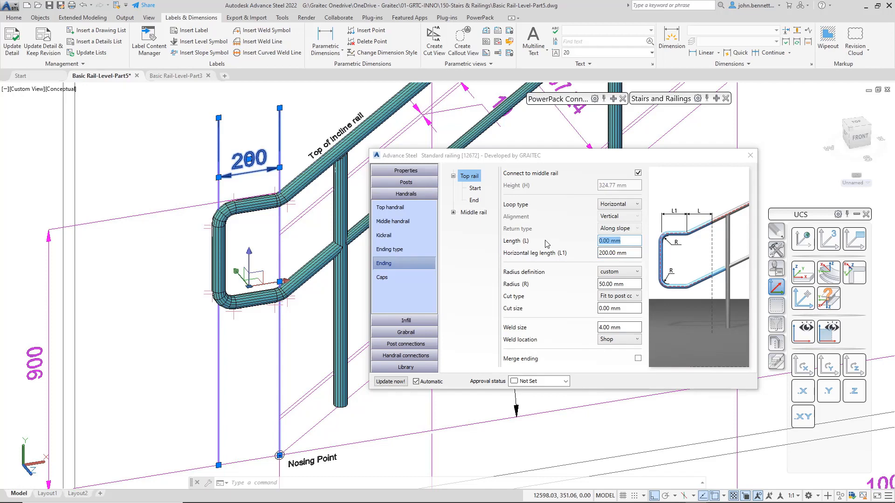
{"action": "type", "text": "200"}
{"action": "key", "text": "Return"}
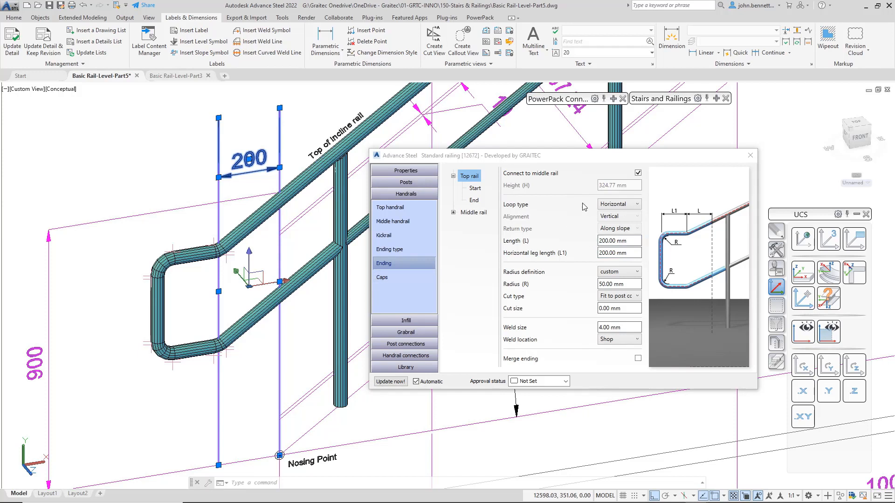
Set the loop type to Along slope with Perpendicular alignment.
{"action": "left_click", "coordinate": [616, 205]}
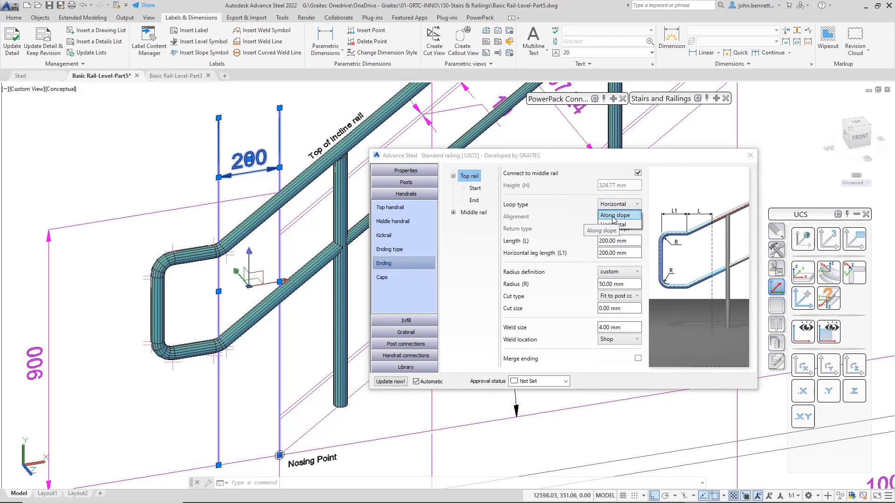
{"action": "left_click", "coordinate": [510, 225]}
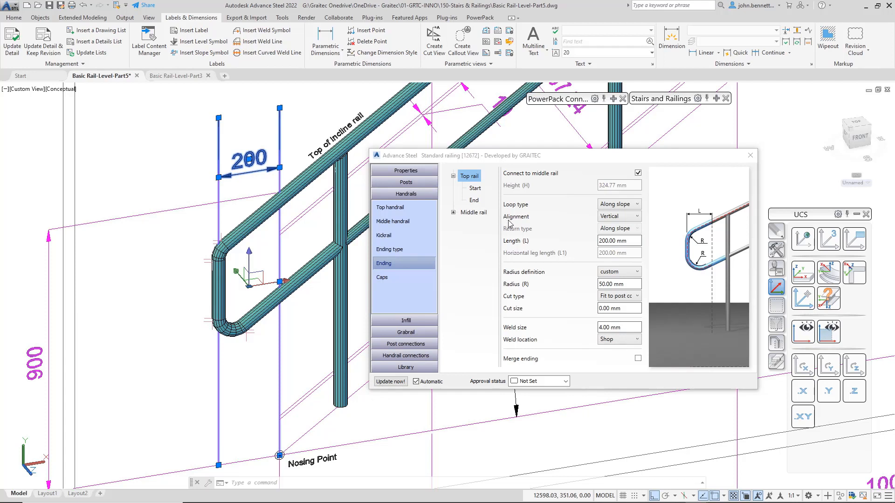
{"action": "left_click", "coordinate": [635, 217]}
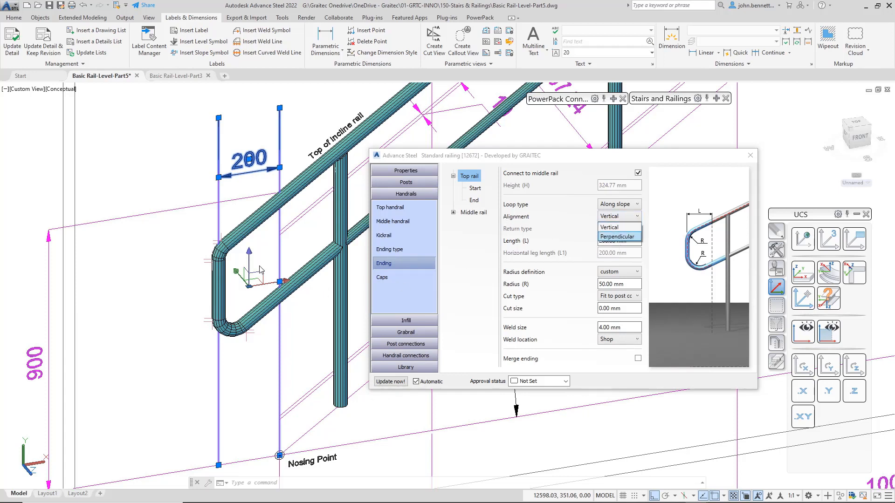
{"action": "key", "text": "Return"}
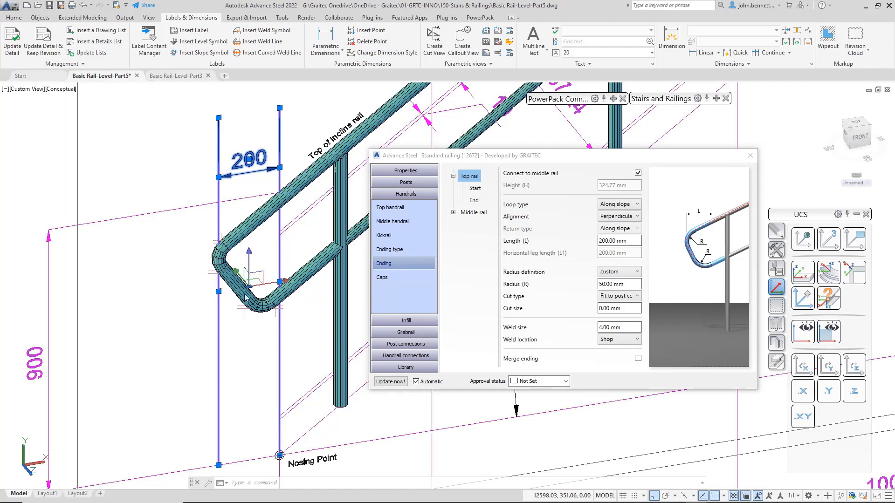
Return the loop's alignment to Vertical and set the loop type to Horizontal.
{"action": "left_click", "coordinate": [620, 218]}
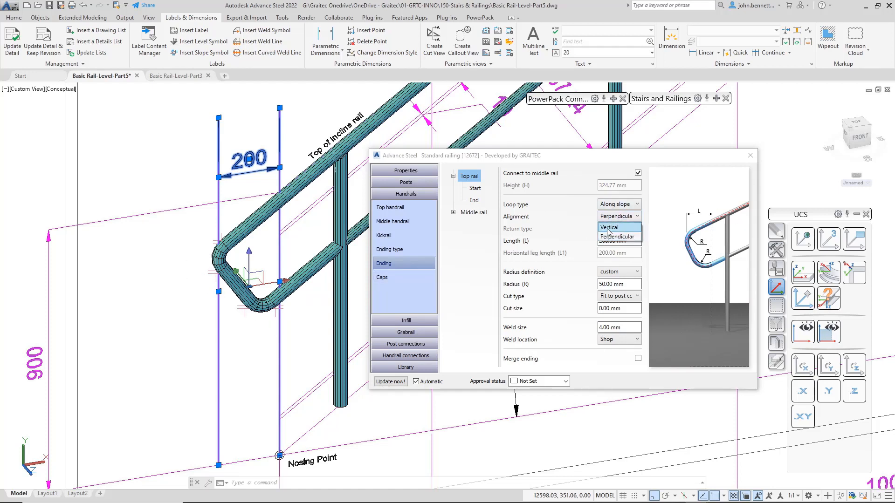
{"action": "left_click", "coordinate": [610, 227]}
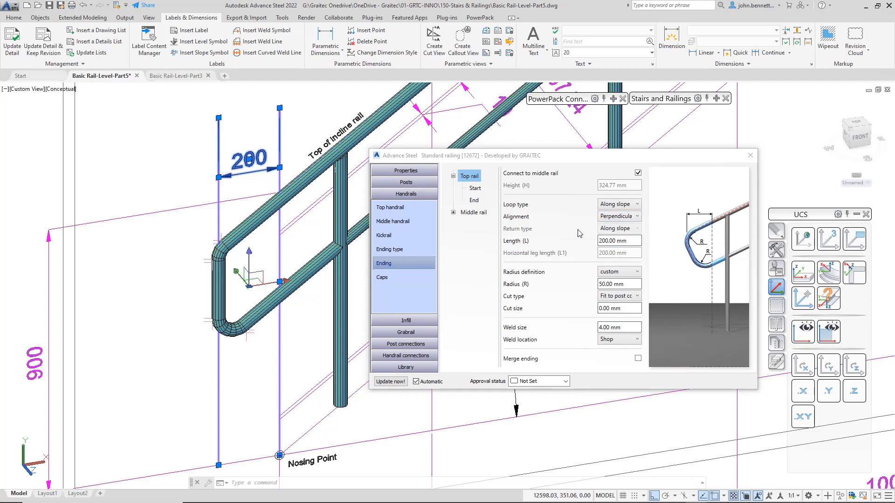
{"action": "left_click", "coordinate": [617, 204]}
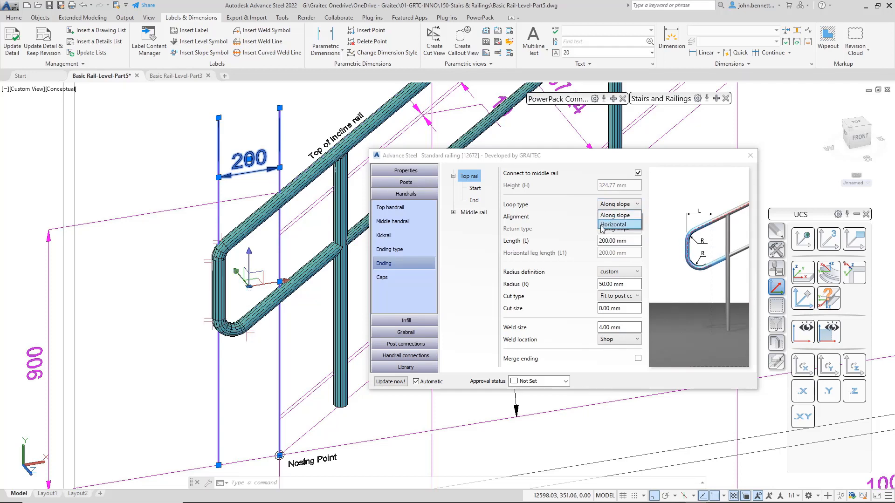
{"action": "left_click", "coordinate": [601, 226]}
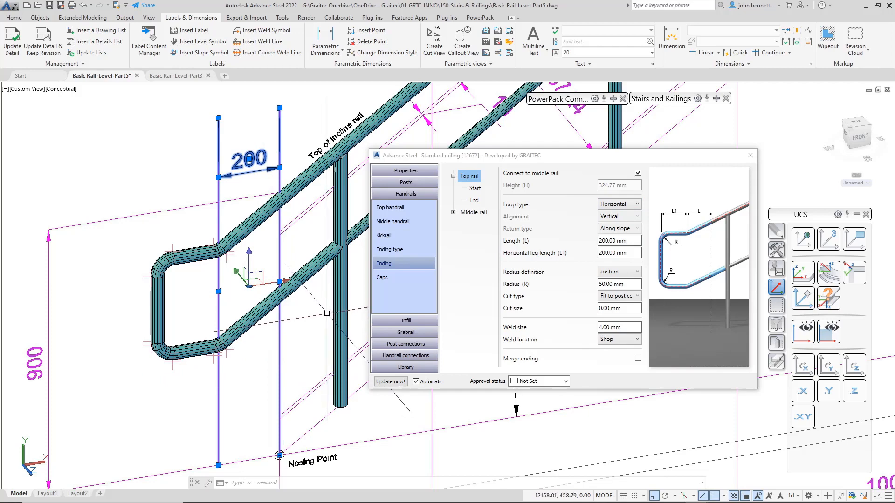
Switch the loop ending's cut type to Straight, highlight the lower loop rail at the post, and restore the fit-to-post cut.
{"action": "scroll", "coordinate": [332, 262], "scroll_direction": "up", "scroll_amount": 5}
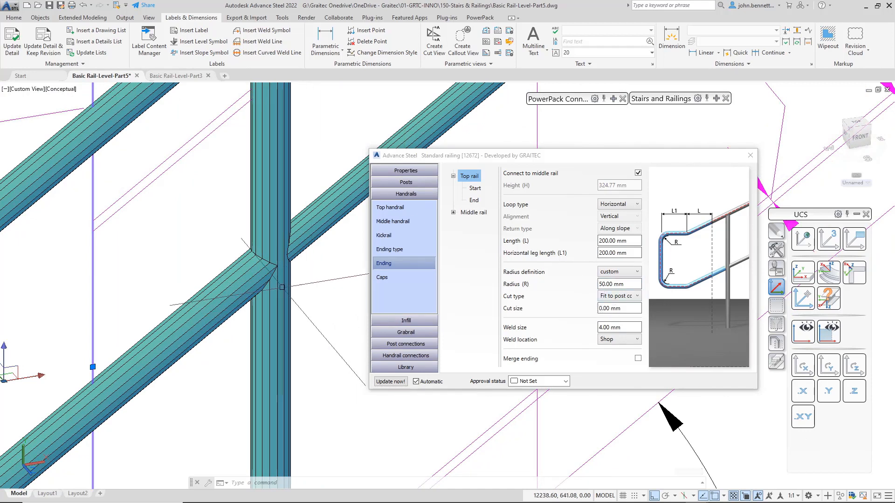
{"action": "left_click", "coordinate": [606, 297]}
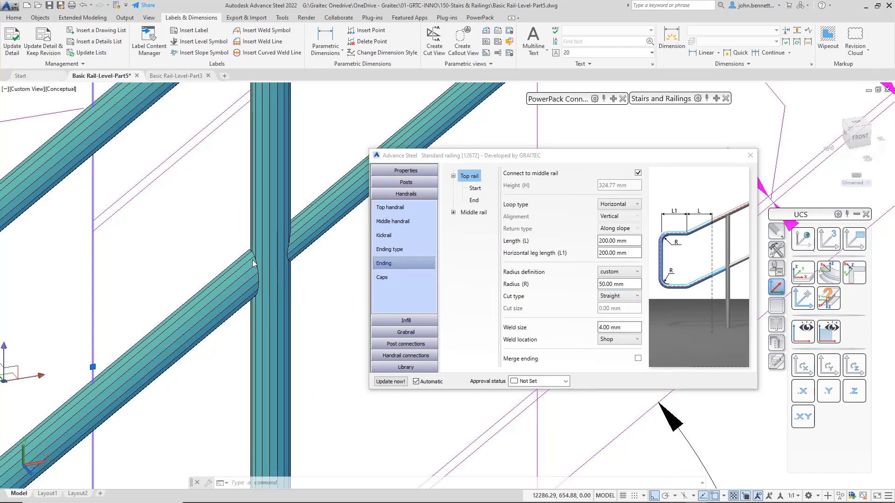
{"action": "left_click", "coordinate": [215, 325]}
{"action": "middle_click_drag", "start_coordinate": [224, 357], "coordinate": [246, 346], "text": "shift"}
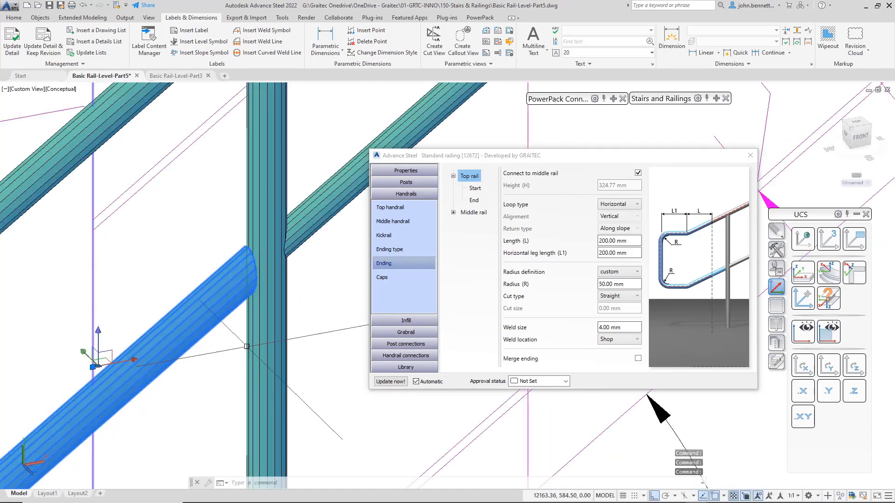
{"action": "left_click", "coordinate": [610, 299]}
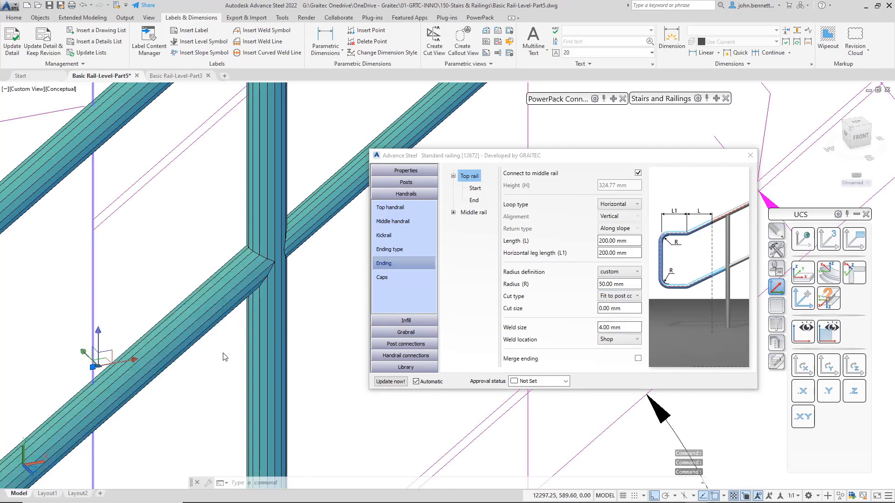
Set the loop ending's cut size to 10 mm and check the gap where the lower loop rail meets the post.
{"action": "left_click", "coordinate": [625, 309]}
{"action": "type", "text": "1"}
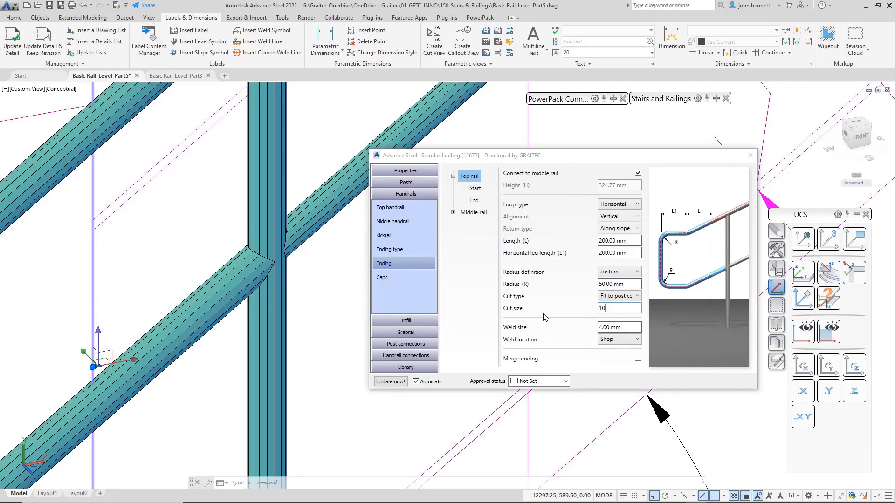
{"action": "type", "text": "0"}
{"action": "key", "text": "Return"}
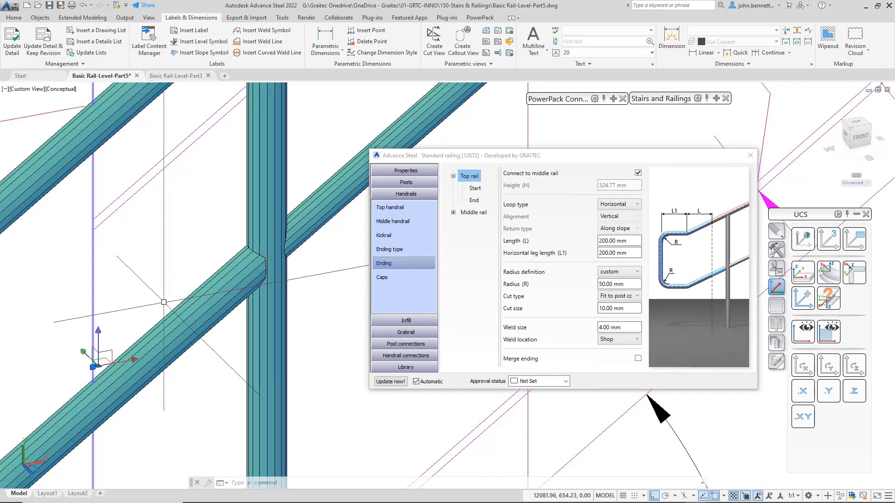
{"action": "middle_click_drag", "start_coordinate": [193, 371], "coordinate": [158, 369], "text": "shift"}
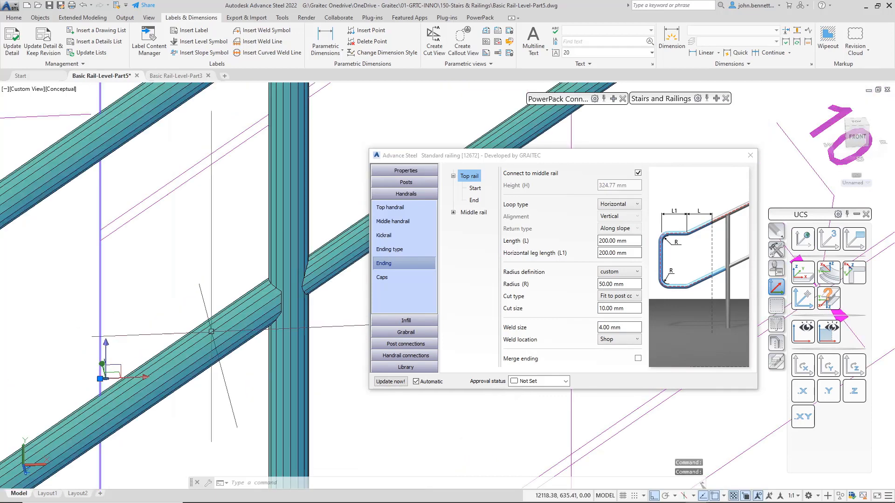
Clear the current selection and highlight the four bent segments of the top handrail's loop ending.
{"action": "scroll", "coordinate": [205, 305], "scroll_direction": "down", "scroll_amount": 6}
{"action": "middle_click_drag", "start_coordinate": [197, 304], "coordinate": [291, 278]}
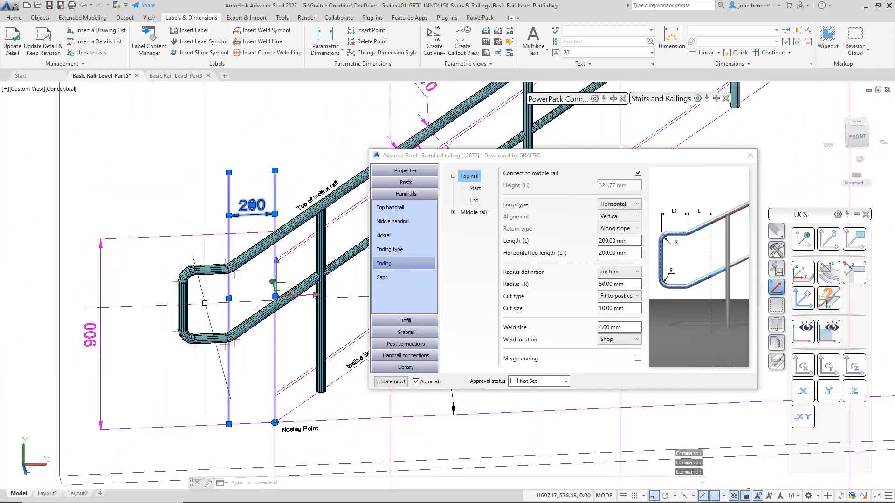
{"action": "key", "text": "Escape"}
{"action": "middle_click_drag", "start_coordinate": [199, 317], "coordinate": [234, 317], "text": "shift"}
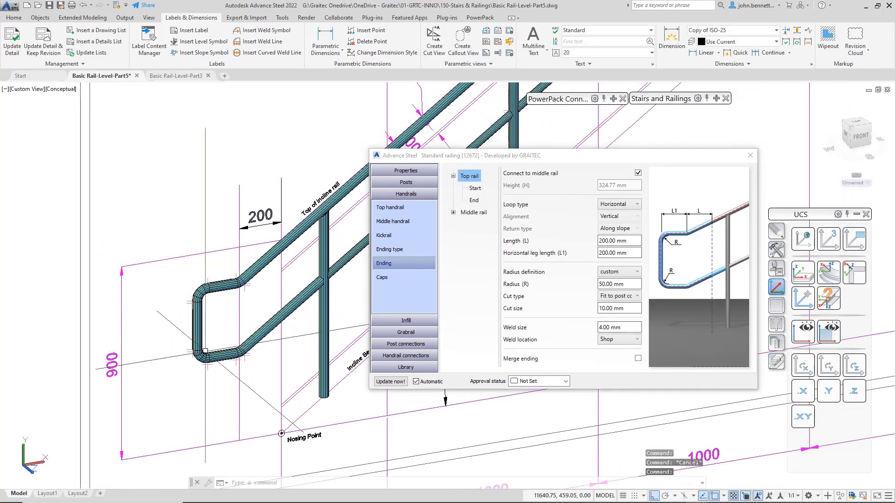
{"action": "scroll", "coordinate": [219, 348], "scroll_direction": "up", "scroll_amount": 4}
{"action": "left_click", "coordinate": [203, 355]}
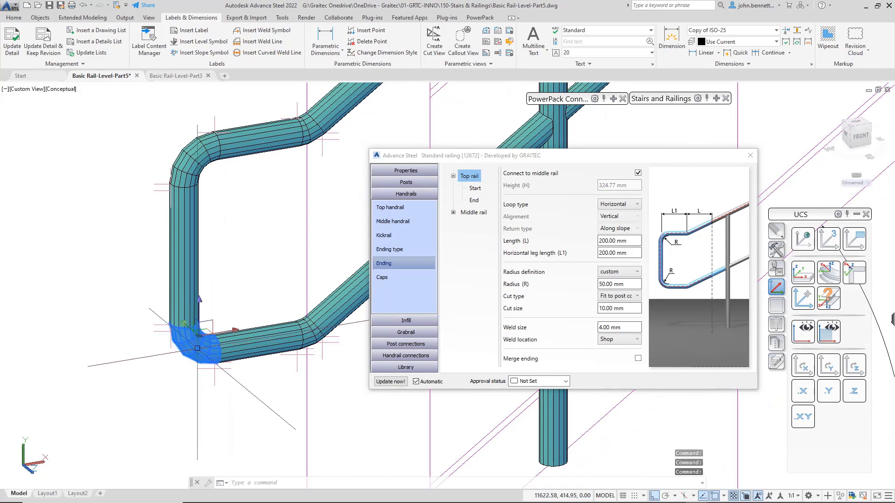
{"action": "left_click", "coordinate": [195, 174]}
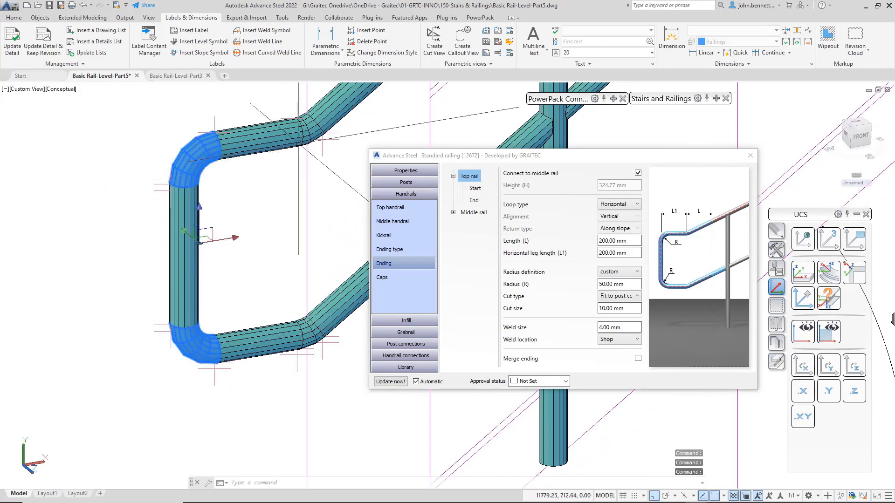
{"action": "left_click", "coordinate": [318, 125]}
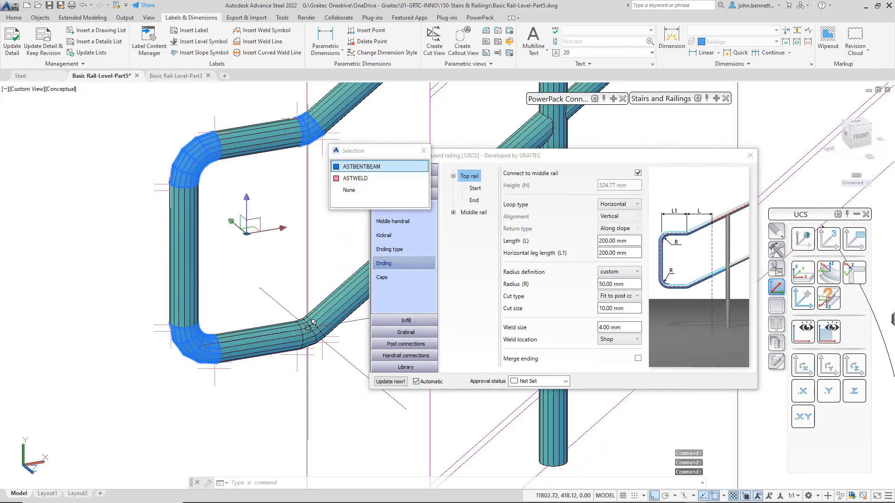
{"action": "left_click", "coordinate": [357, 170]}
{"action": "left_click", "coordinate": [320, 321]}
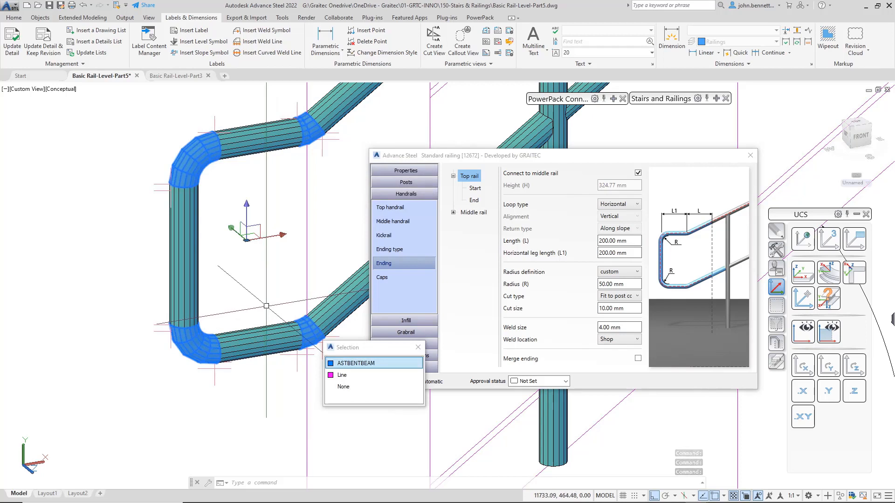
{"action": "left_click", "coordinate": [266, 305]}
Review the radius definition options, keep the custom definition and set the loop's bend radius to 75 mm.
{"action": "left_click", "coordinate": [631, 283]}
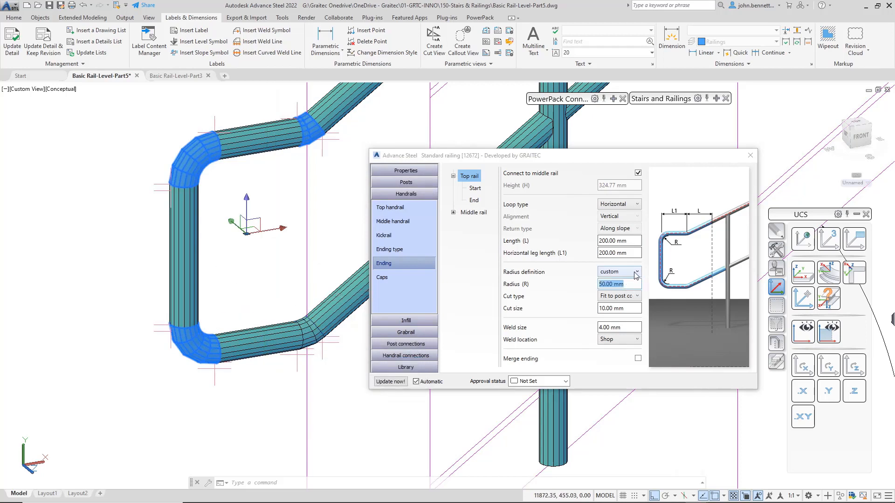
{"action": "left_click", "coordinate": [634, 273]}
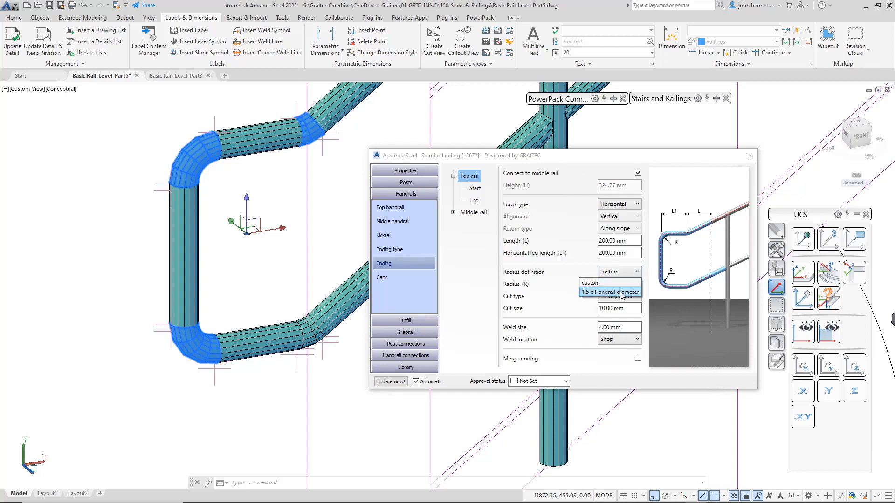
{"action": "left_click", "coordinate": [618, 283]}
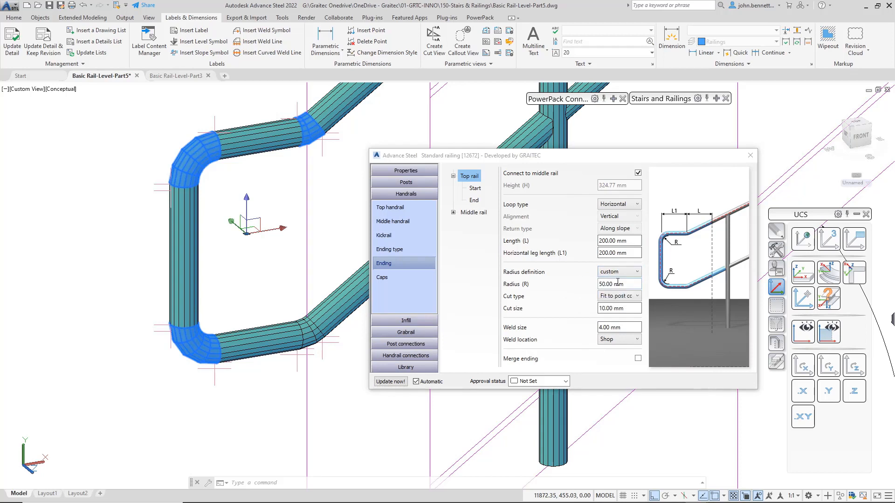
{"action": "left_click_drag", "start_coordinate": [630, 283], "coordinate": [573, 285]}
{"action": "type", "text": "75"}
{"action": "key", "text": "Return"}
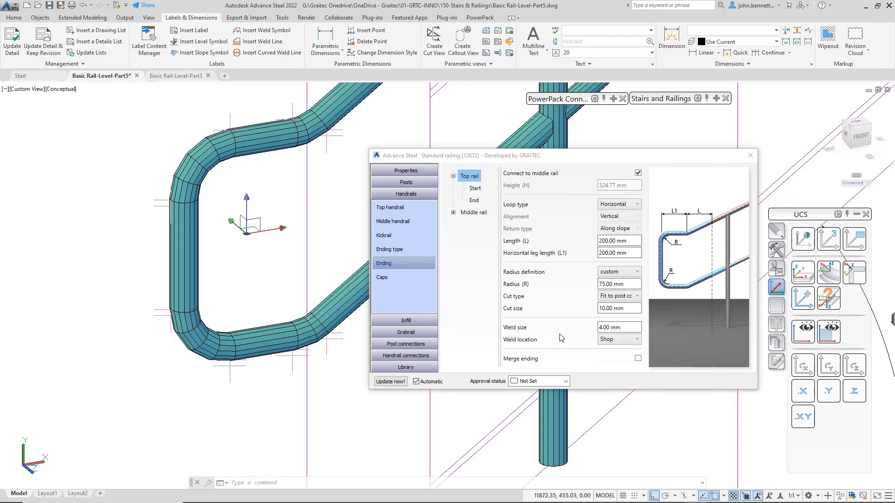
Highlight the two lower bends of the loop ending to identify its separate segments, and clear the selection.
{"action": "left_click", "coordinate": [305, 326]}
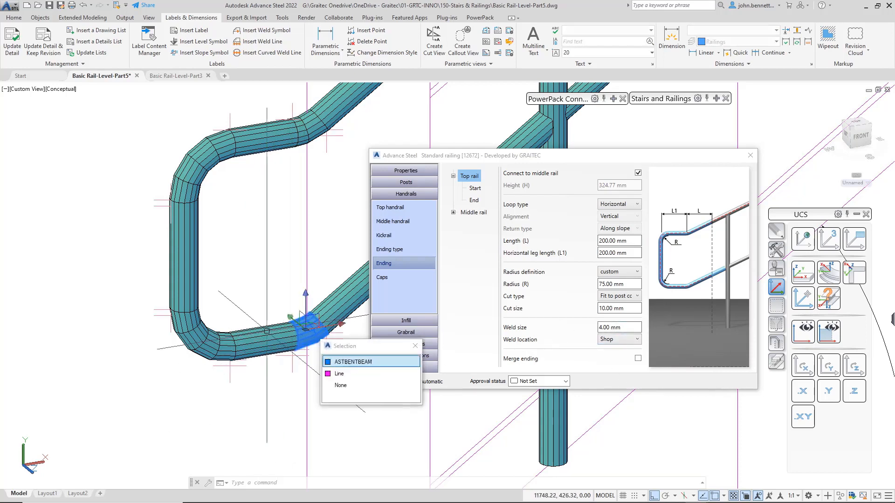
{"action": "key", "text": "Escape"}
{"action": "key", "text": "Escape"}
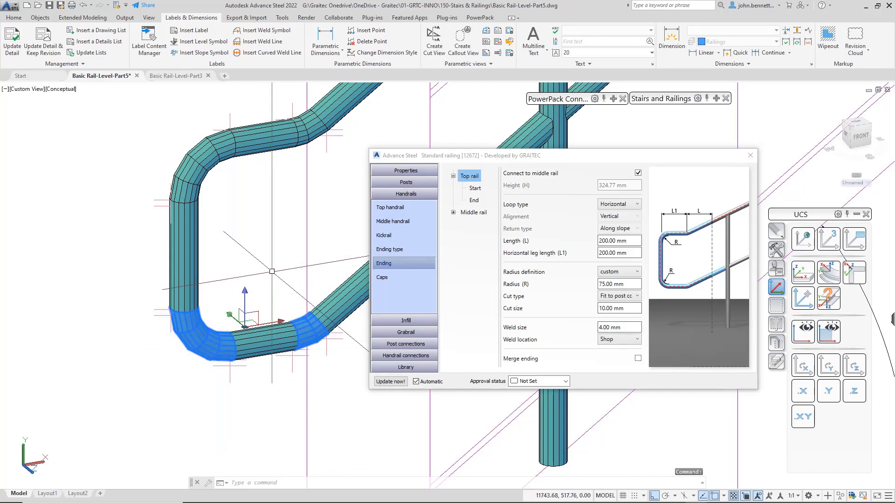
Enable Merge ending for the top rail's loop, moving the railing dialog slightly aside.
{"action": "scroll", "coordinate": [258, 271], "scroll_direction": "down", "scroll_amount": 3}
{"action": "middle_click_drag", "start_coordinate": [259, 270], "coordinate": [224, 277]}
{"action": "left_click_drag", "start_coordinate": [428, 164], "coordinate": [408, 177]}
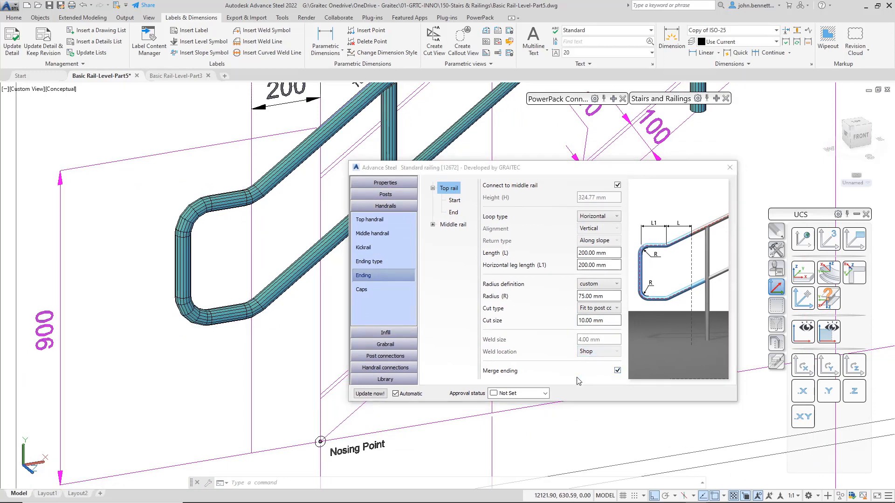
Select the merged top handrail and examine it along the whole railing, from the lower loop to the upper loop.
{"action": "left_click", "coordinate": [277, 296]}
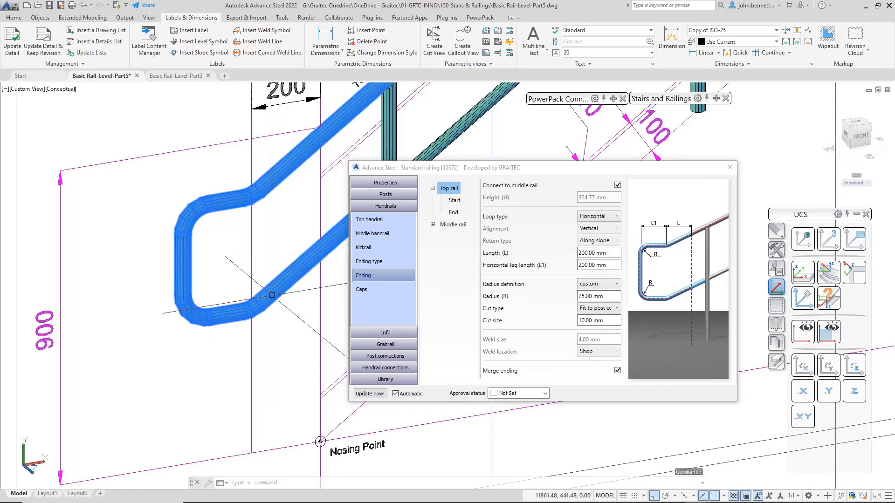
{"action": "scroll", "coordinate": [272, 265], "scroll_direction": "down", "scroll_amount": 3}
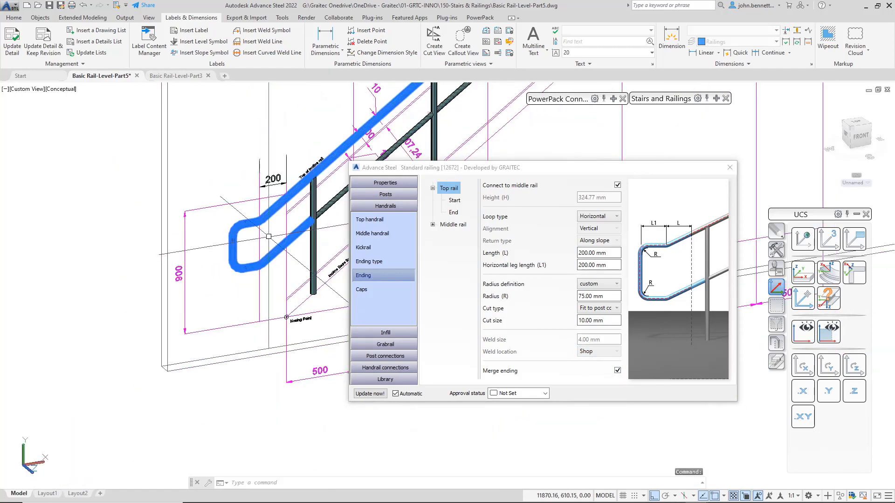
{"action": "middle_click_drag", "start_coordinate": [266, 290], "coordinate": [259, 294]}
{"action": "scroll", "coordinate": [259, 294], "scroll_direction": "down", "scroll_amount": 4}
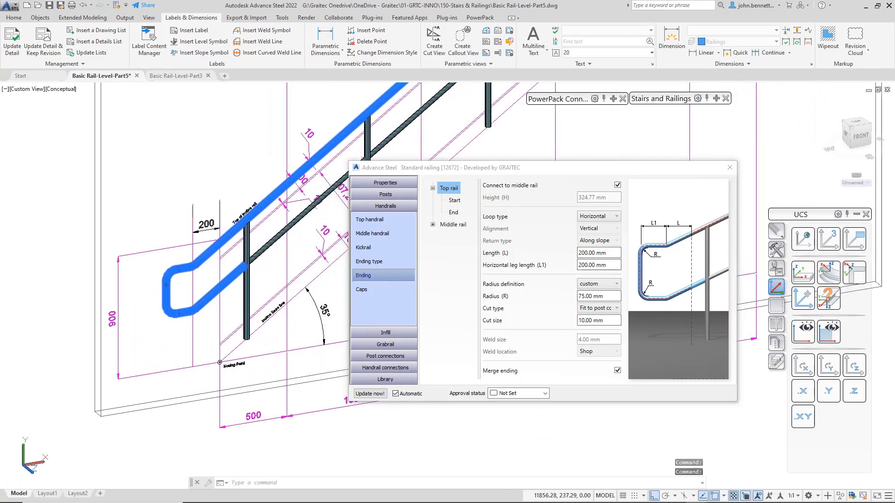
{"action": "middle_click_drag", "start_coordinate": [250, 288], "coordinate": [97, 420]}
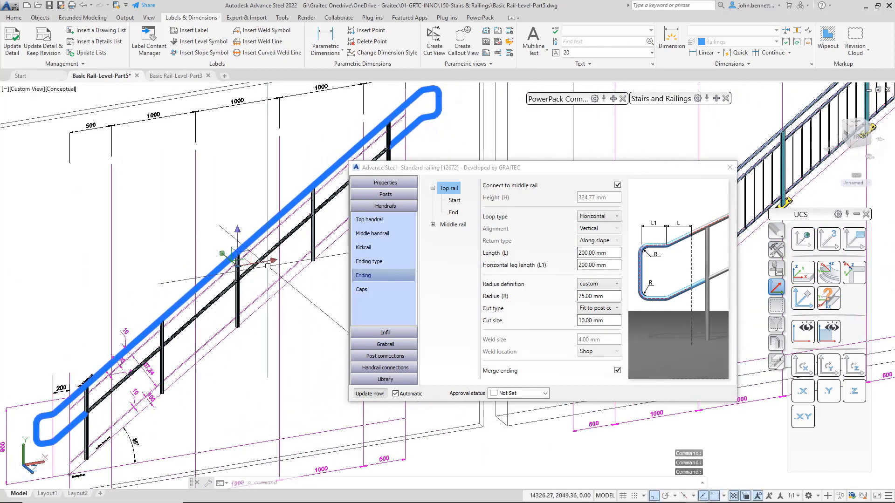
{"action": "middle_click_drag", "start_coordinate": [263, 276], "coordinate": [188, 328]}
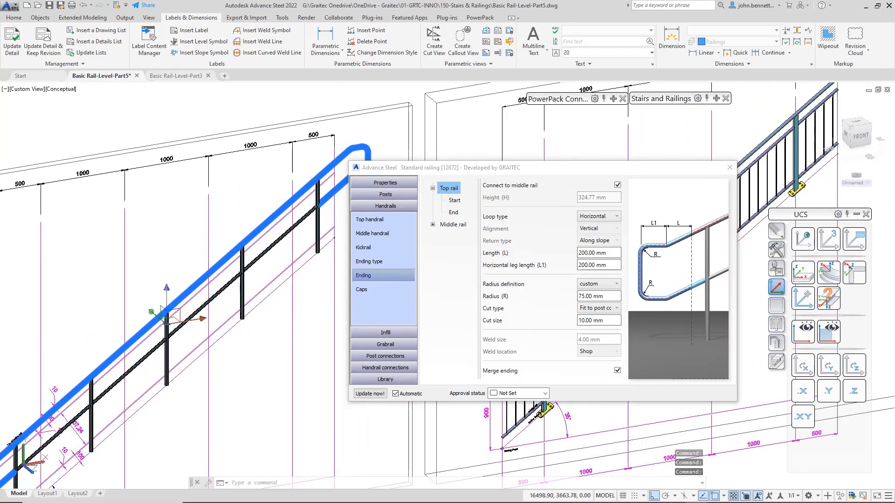
{"action": "middle_click_drag", "start_coordinate": [138, 293], "coordinate": [227, 238]}
{"action": "middle_click_drag", "start_coordinate": [111, 357], "coordinate": [159, 314]}
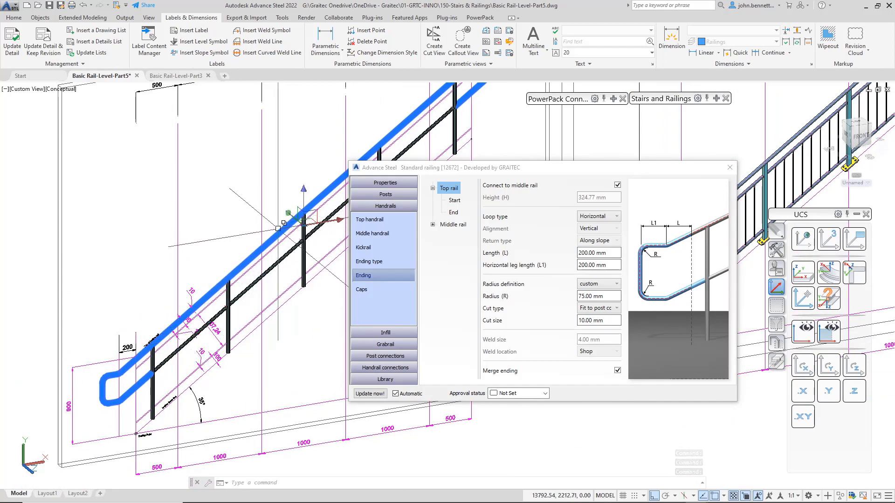
{"action": "middle_click_drag", "start_coordinate": [151, 324], "coordinate": [256, 248]}
{"action": "key", "text": "Escape"}
{"action": "scroll", "coordinate": [193, 305], "scroll_direction": "up", "scroll_amount": 4}
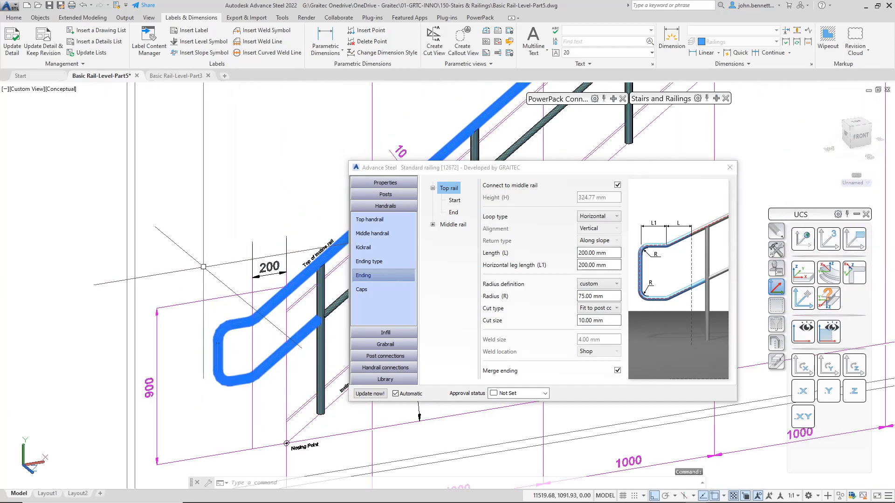
{"action": "middle_click_drag", "start_coordinate": [193, 305], "coordinate": [179, 276]}
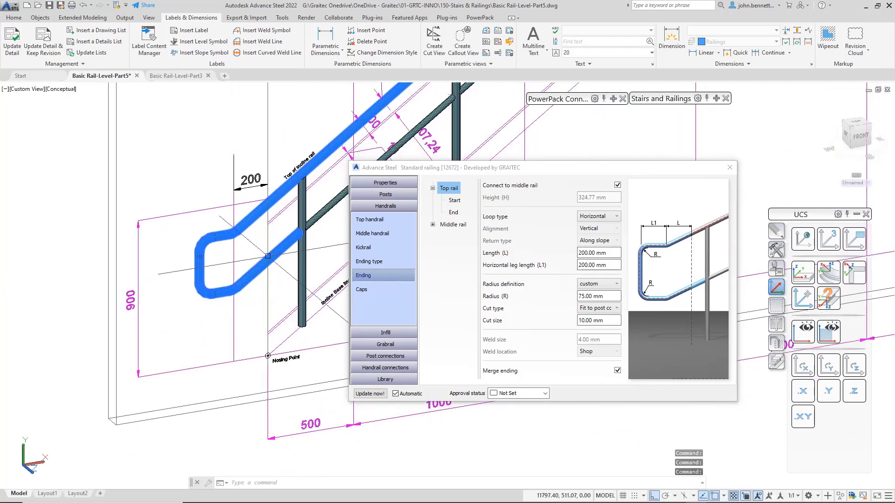
{"action": "left_click_drag", "start_coordinate": [380, 175], "coordinate": [360, 183]}
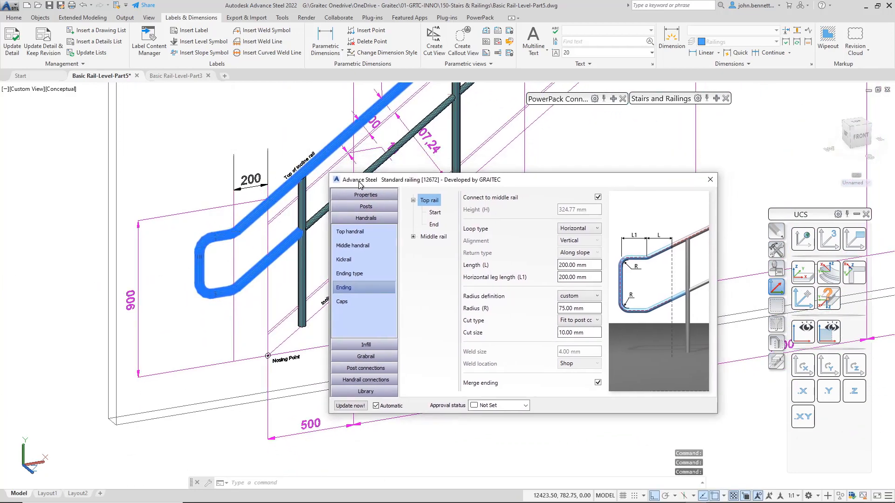